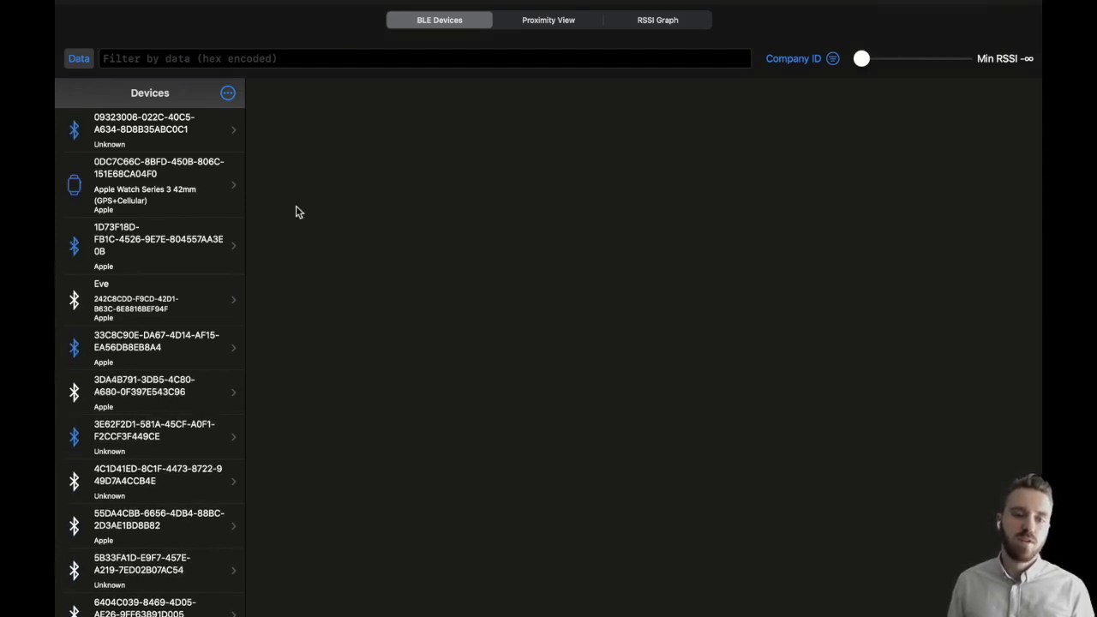
Step: Try the hex data filters 4c0010 and 4c0006, then clear the filter to list all devices
{"action": "scroll", "coordinate": [219, 411], "scroll_direction": "down", "scroll_amount": 1}
{"action": "scroll", "coordinate": [223, 433], "scroll_direction": "down", "scroll_amount": 1}
{"action": "scroll", "coordinate": [223, 433], "scroll_direction": "up", "scroll_amount": 3}
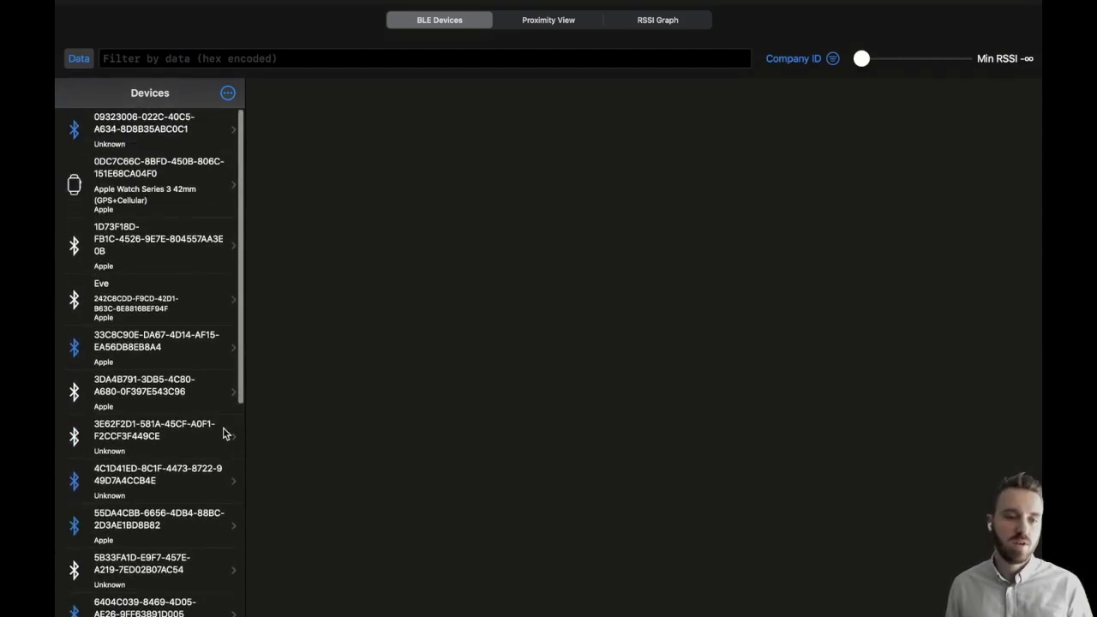
{"action": "left_click", "coordinate": [216, 58]}
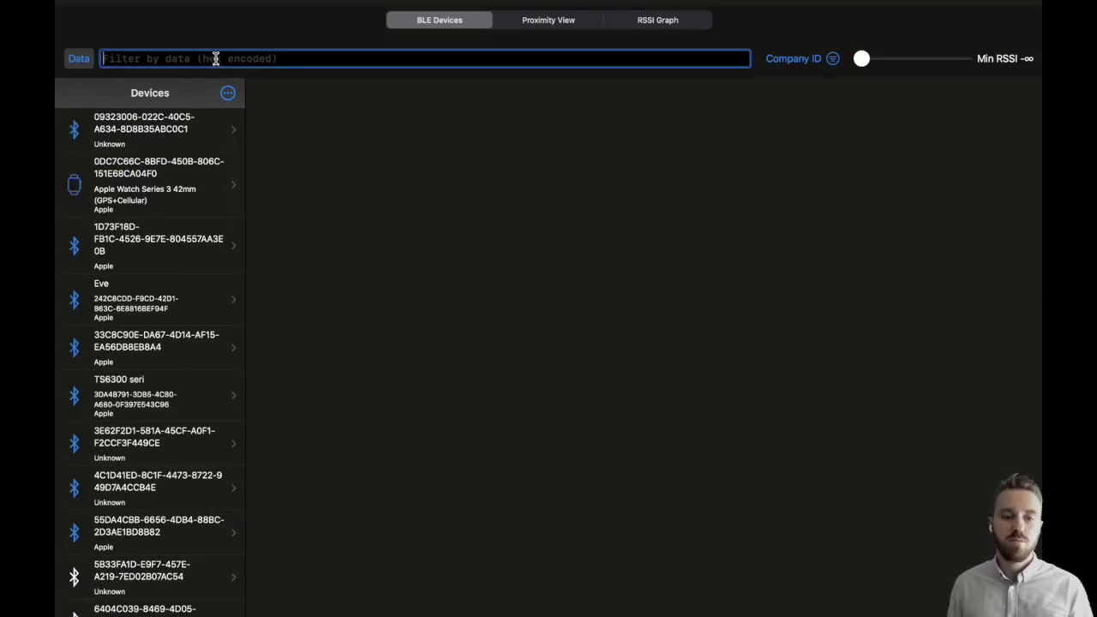
{"action": "type", "text": "4c00"}
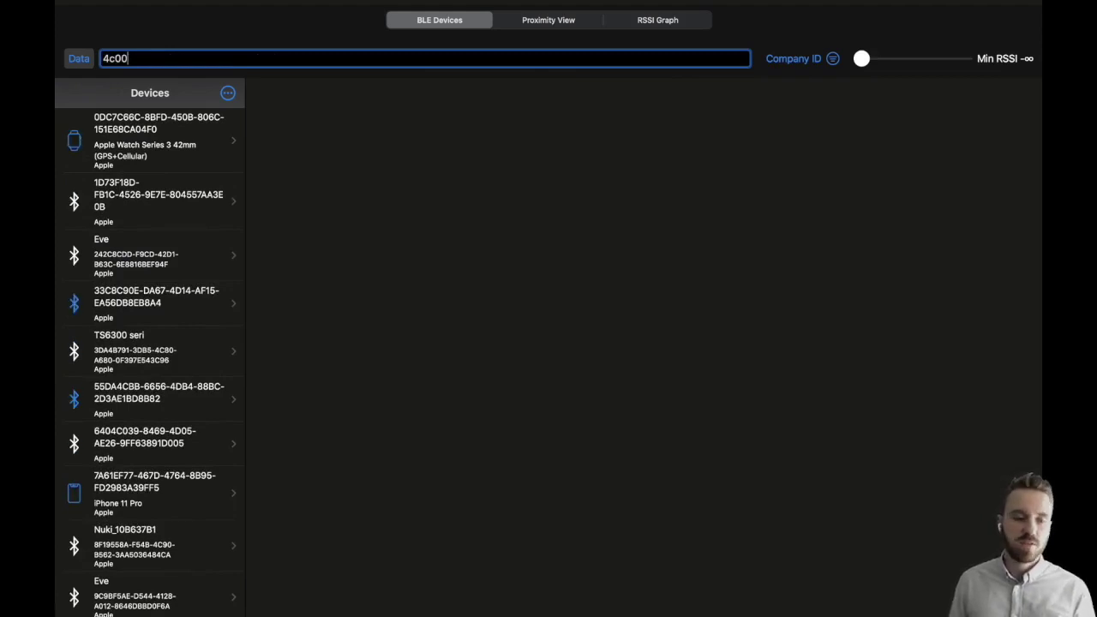
{"action": "type", "text": "10"}
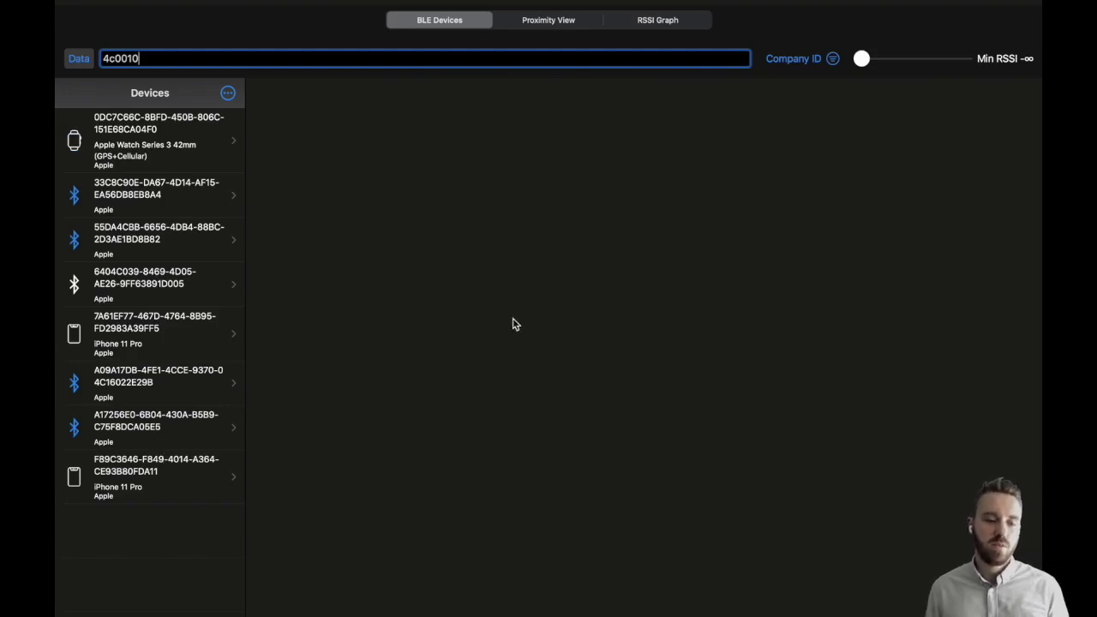
{"action": "key", "text": "BackSpace"}
{"action": "key", "text": "BackSpace"}
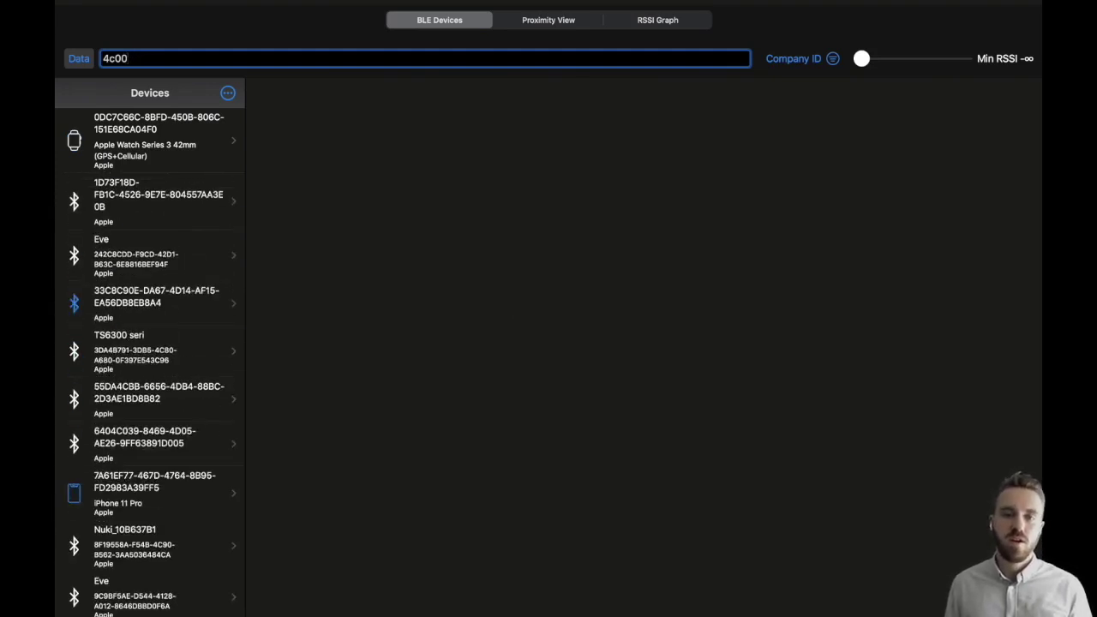
{"action": "type", "text": "06"}
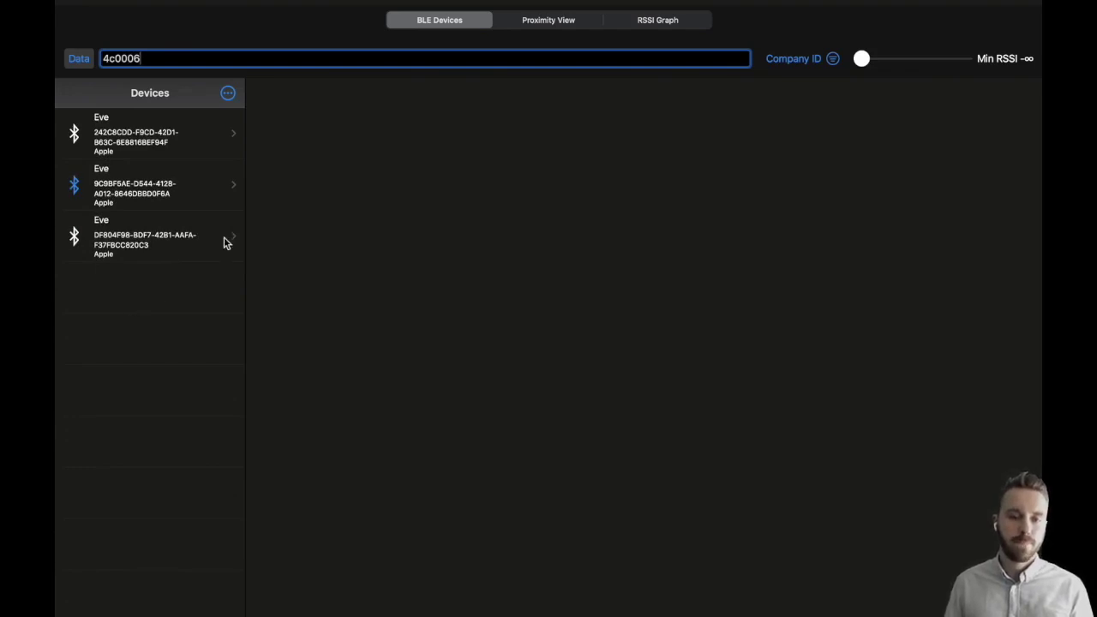
{"action": "key", "text": "BackSpace"}
{"action": "key", "text": "BackSpace"}
{"action": "key", "text": "BackSpace"}
{"action": "key", "text": "BackSpace"}
{"action": "key", "text": "BackSpace"}
{"action": "key", "text": "BackSpace"}
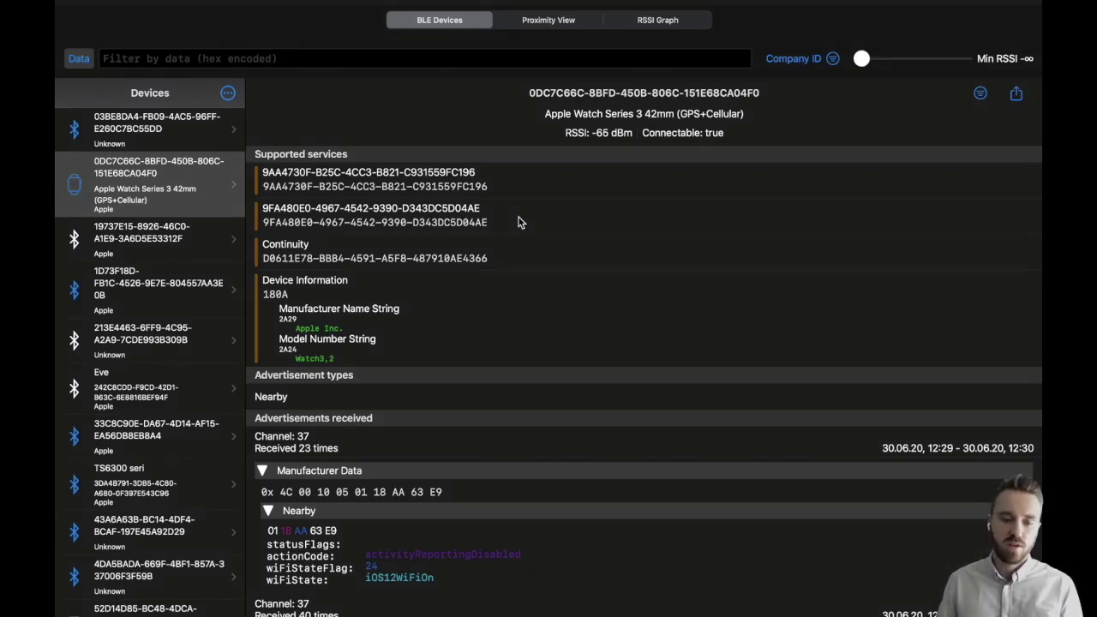
Step: Highlight the Apple Watch Series 3's manufacturer data bytes to reveal its decoded Nearby advertisement
{"action": "scroll", "coordinate": [518, 221], "scroll_direction": "down", "scroll_amount": 1}
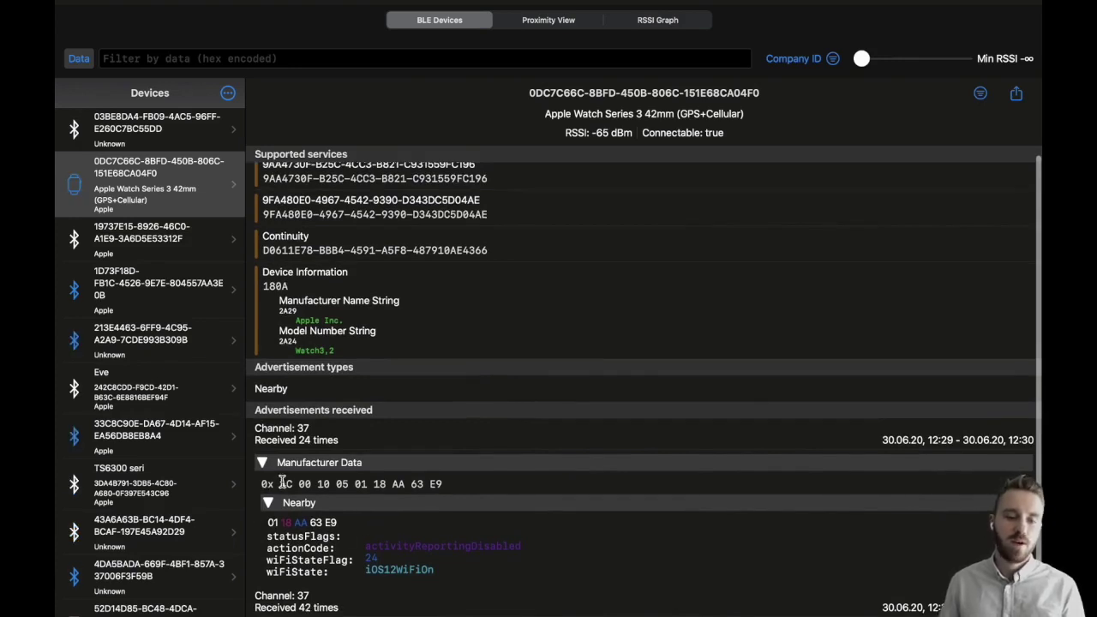
{"action": "left_click_drag", "start_coordinate": [280, 484], "coordinate": [448, 484]}
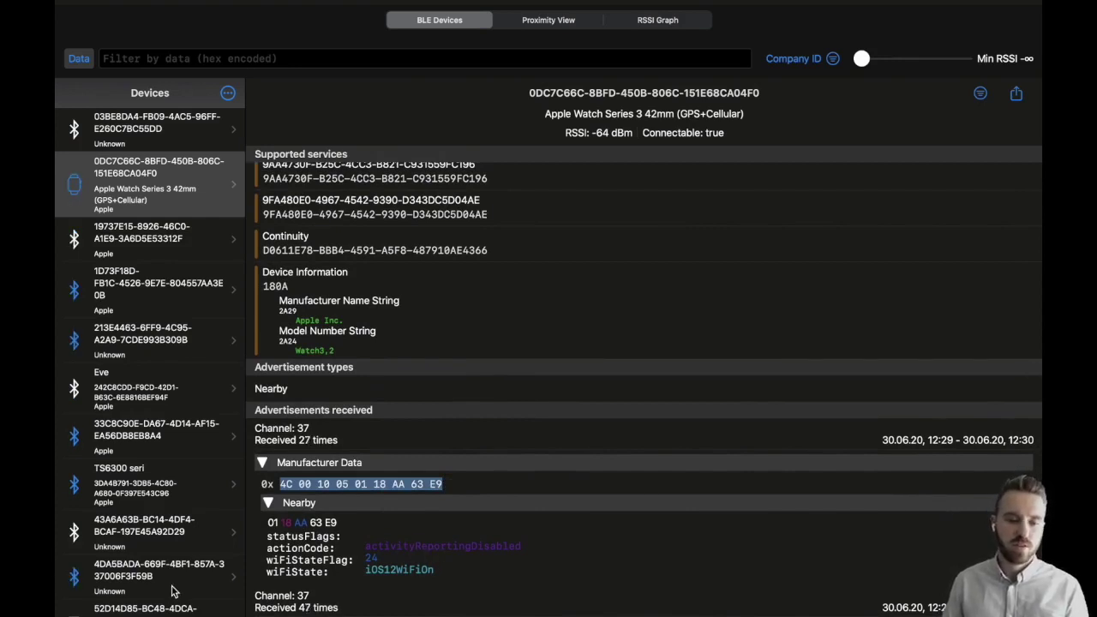
{"action": "scroll", "coordinate": [172, 592], "scroll_direction": "down", "scroll_amount": 4}
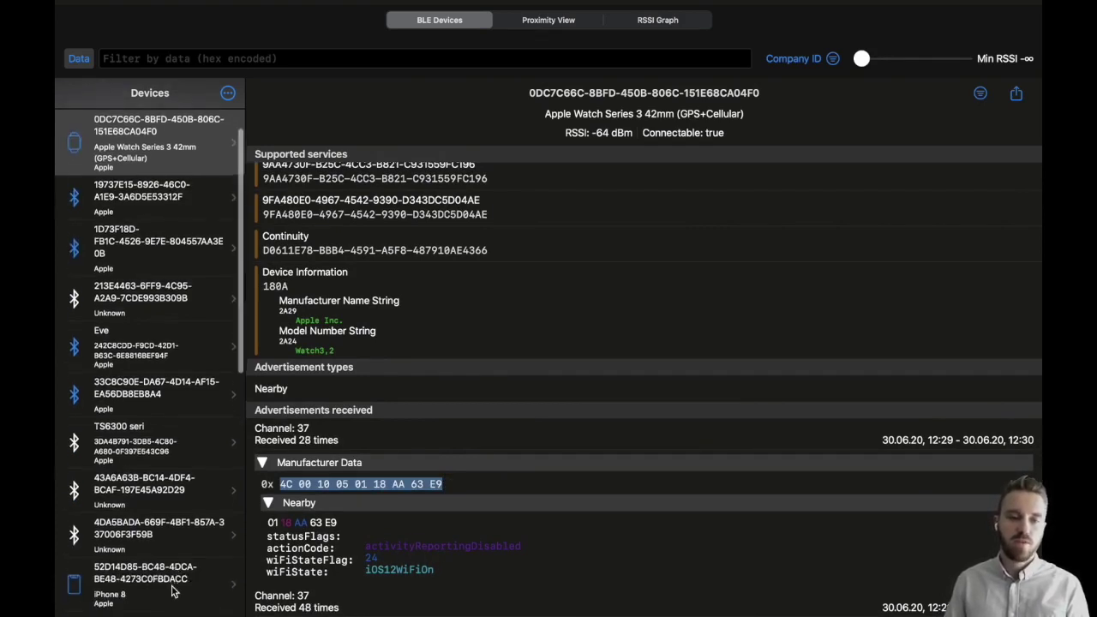
{"action": "scroll", "coordinate": [171, 592], "scroll_direction": "down", "scroll_amount": 6}
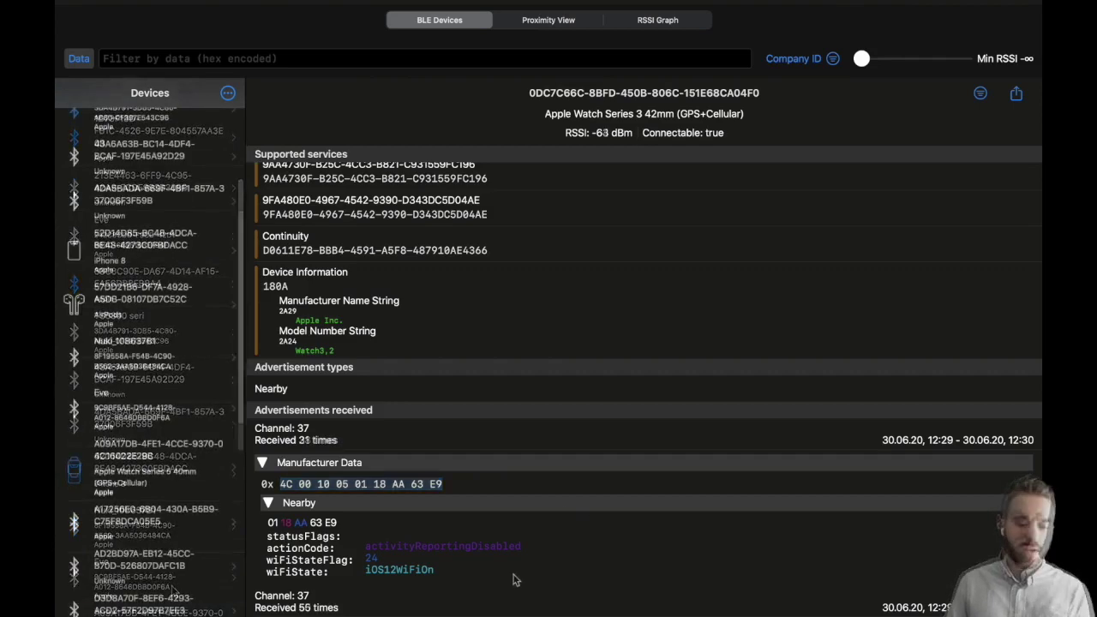
Step: Expand the AirPods' Manufacturer Data and Proximity Pairing fields, then switch to Proximity View
{"action": "left_click", "coordinate": [141, 309]}
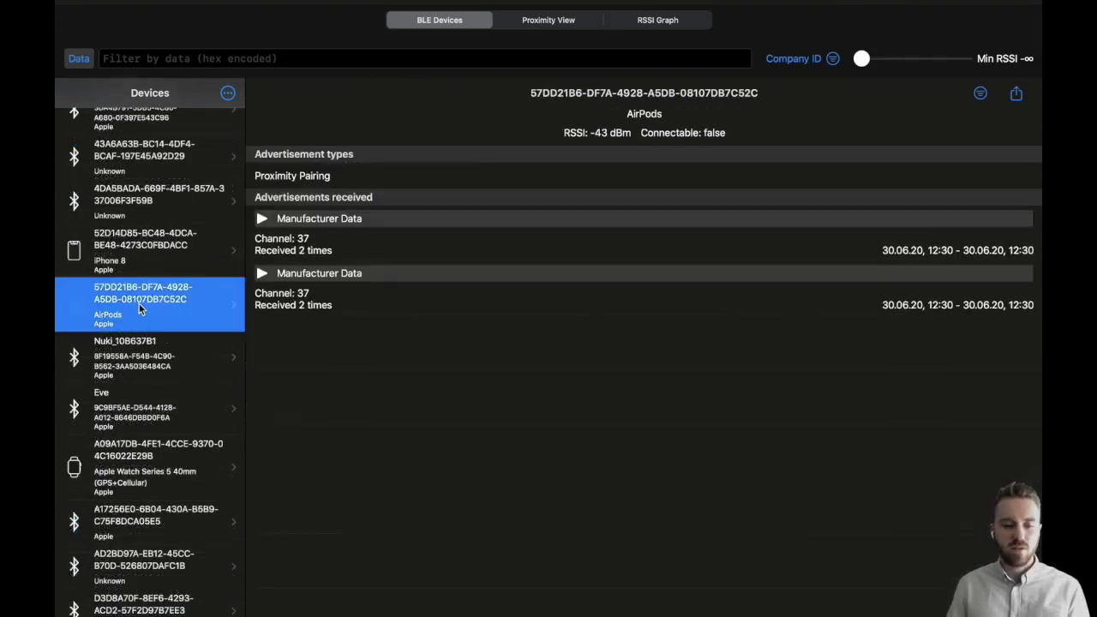
{"action": "left_click", "coordinate": [333, 221]}
{"action": "left_click", "coordinate": [305, 260]}
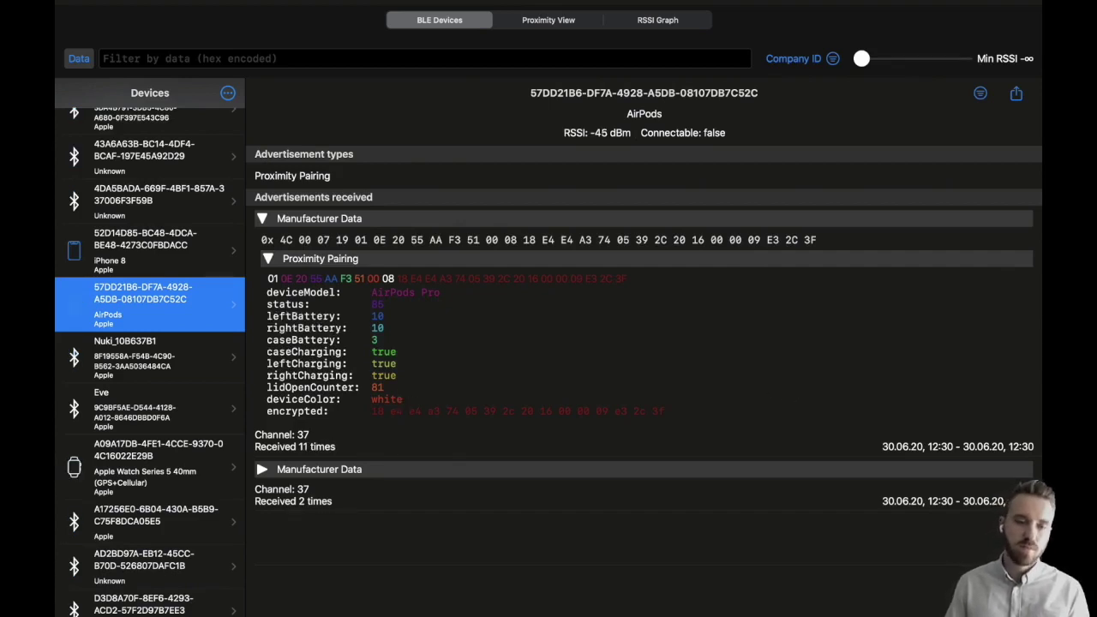
{"action": "key", "text": "super+2"}
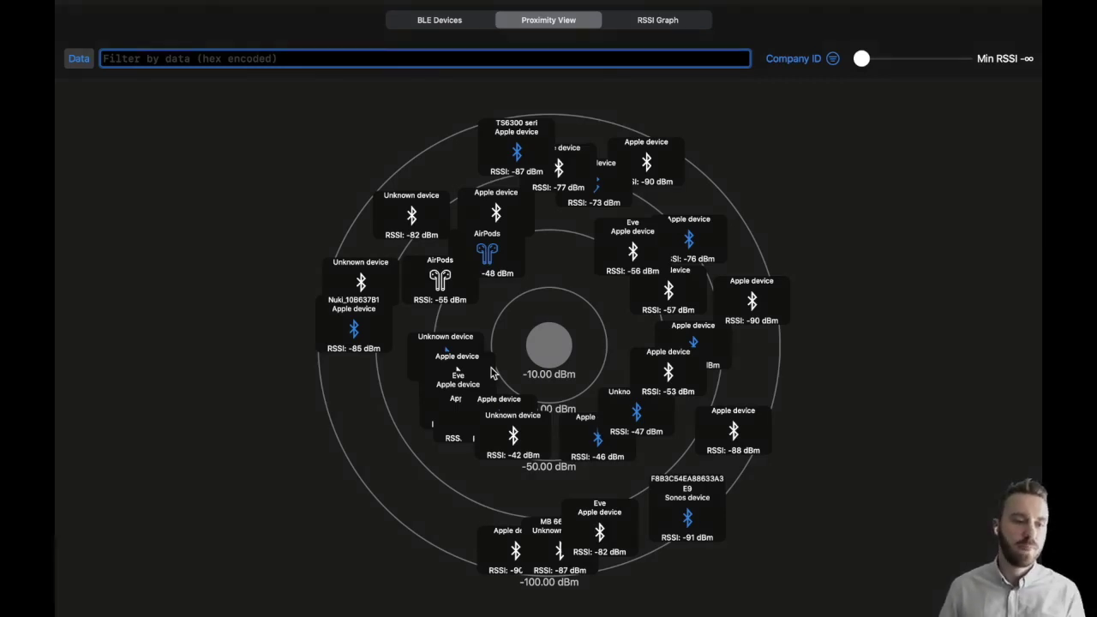
Step: Enter 4c0007 in the Data filter so the radar shows mainly Apple devices
{"action": "type", "text": "4c00"}
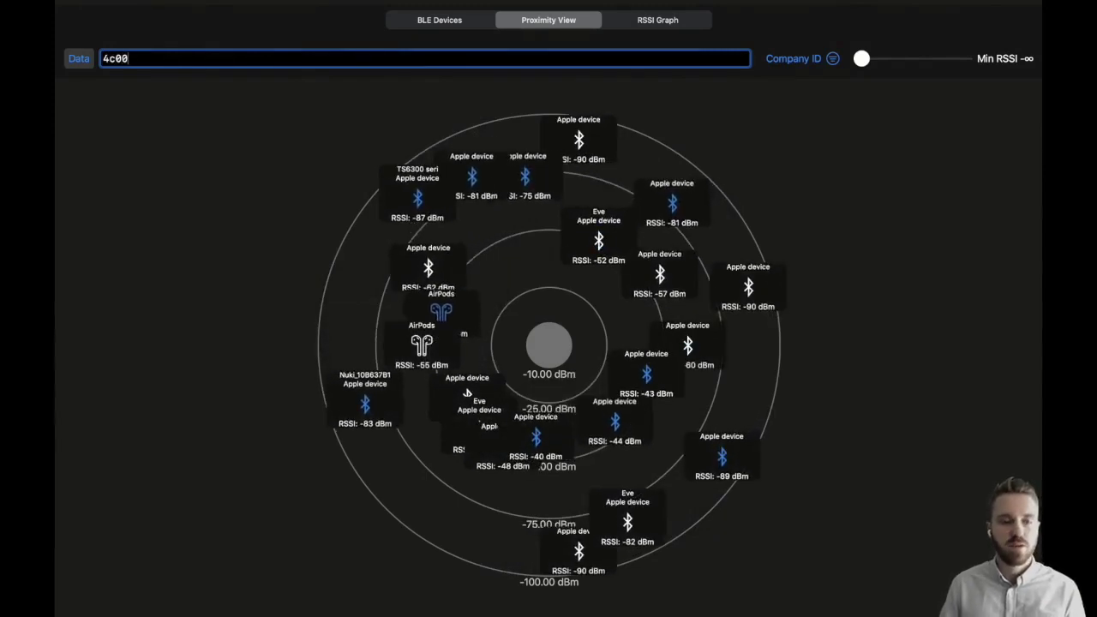
{"action": "type", "text": "07"}
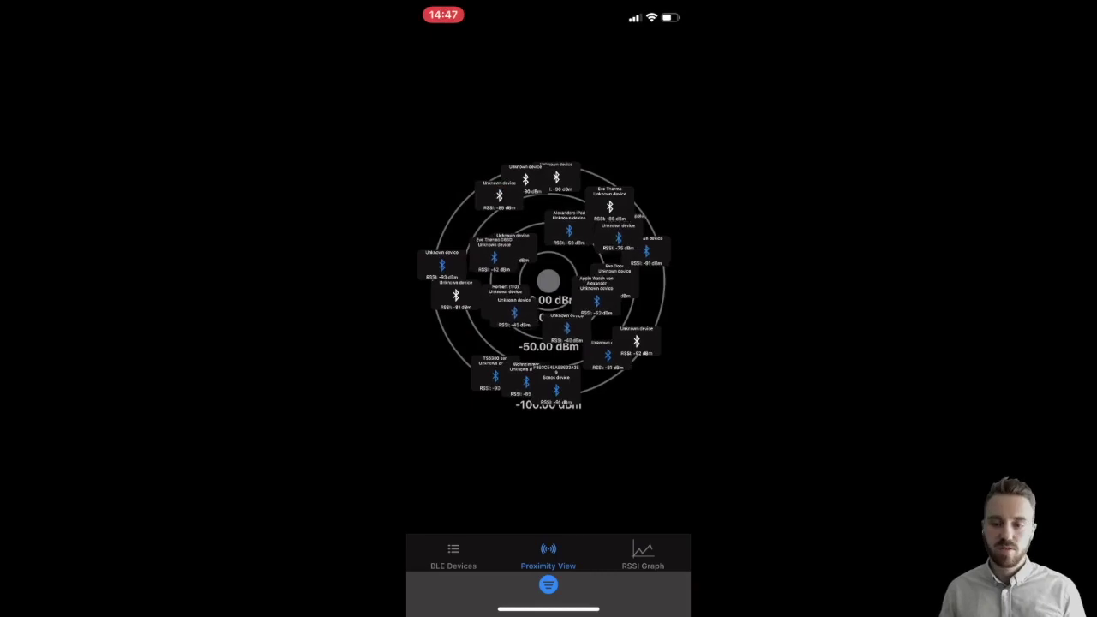
Step: Zoom and pan the iOS proximity radar, then bring up the Min RSSI filter settings
{"action": "scroll", "coordinate": [548, 283], "scroll_direction": "up", "scroll_amount": 5}
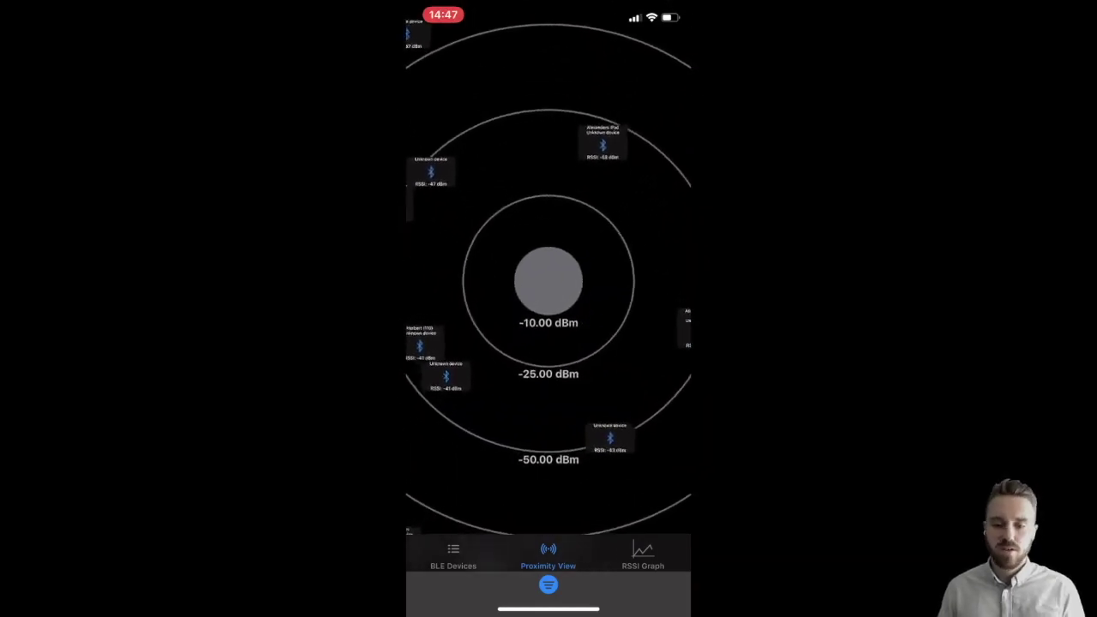
{"action": "left_click_drag", "start_coordinate": [600, 292], "coordinate": [515, 283]}
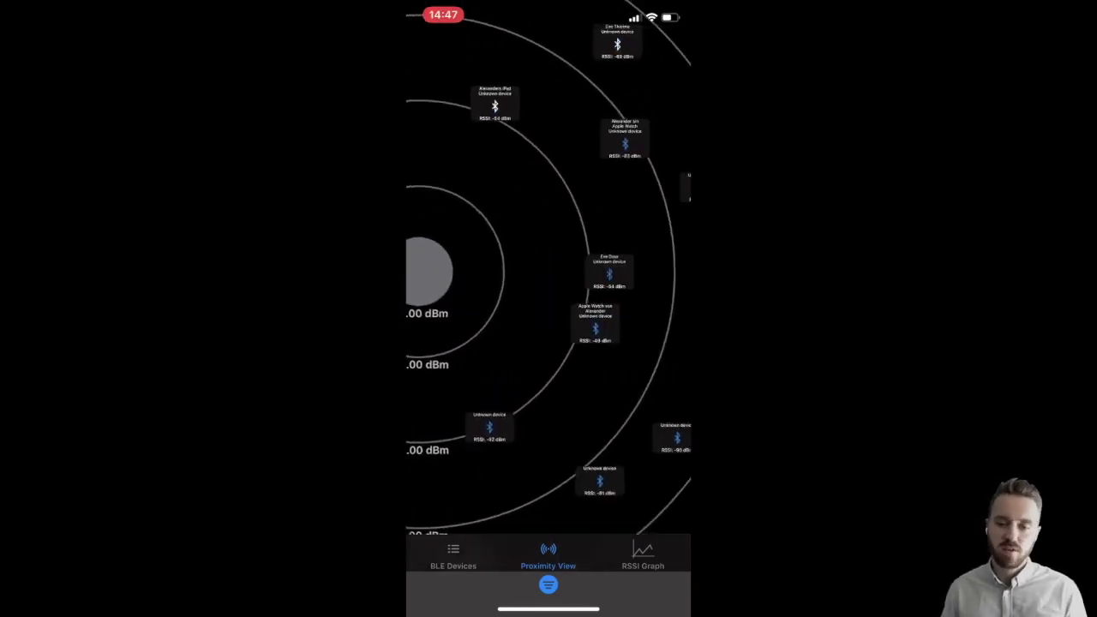
{"action": "left_click_drag", "start_coordinate": [445, 326], "coordinate": [670, 254]}
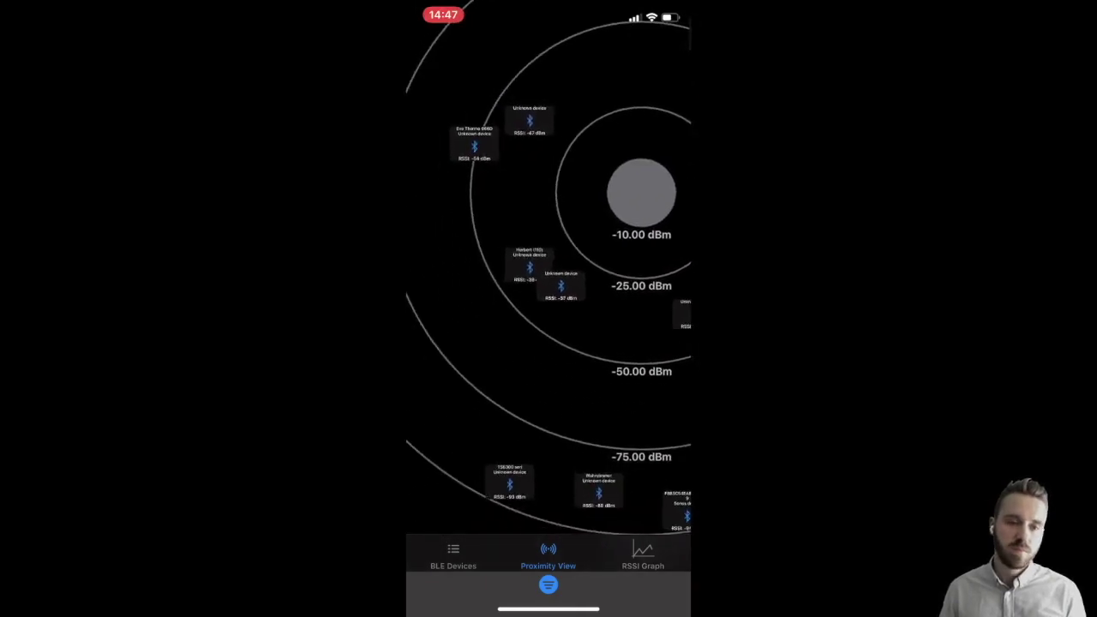
{"action": "left_click", "coordinate": [549, 585]}
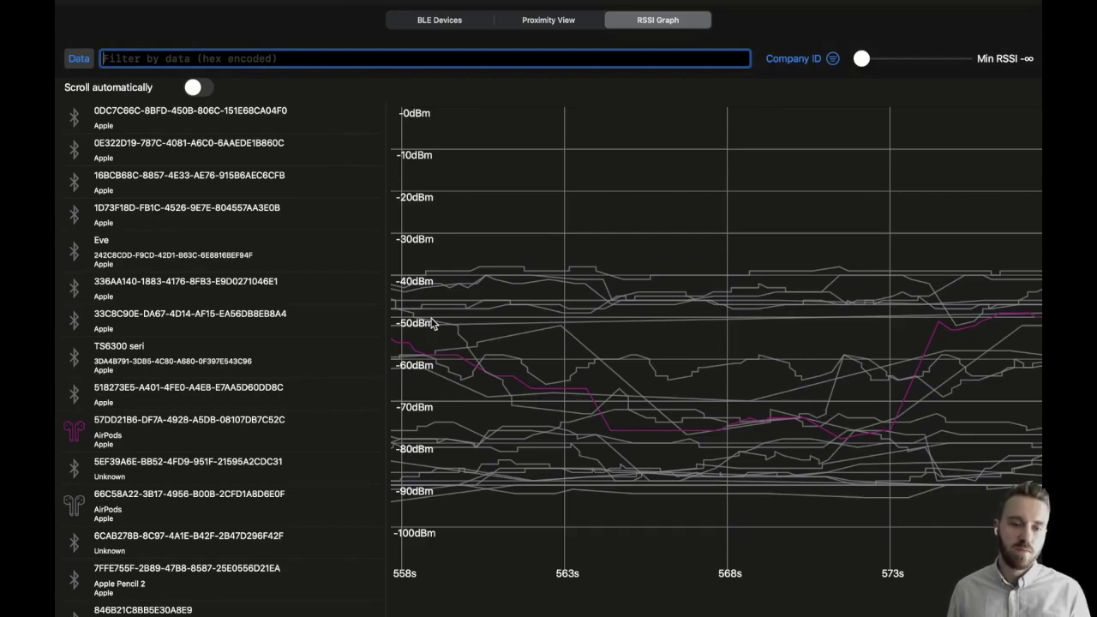
Step: Plot RSSI traces for the 518273E5 and TS6300 devices and scroll the graph's time axis
{"action": "left_click", "coordinate": [177, 401]}
{"action": "left_click", "coordinate": [209, 364]}
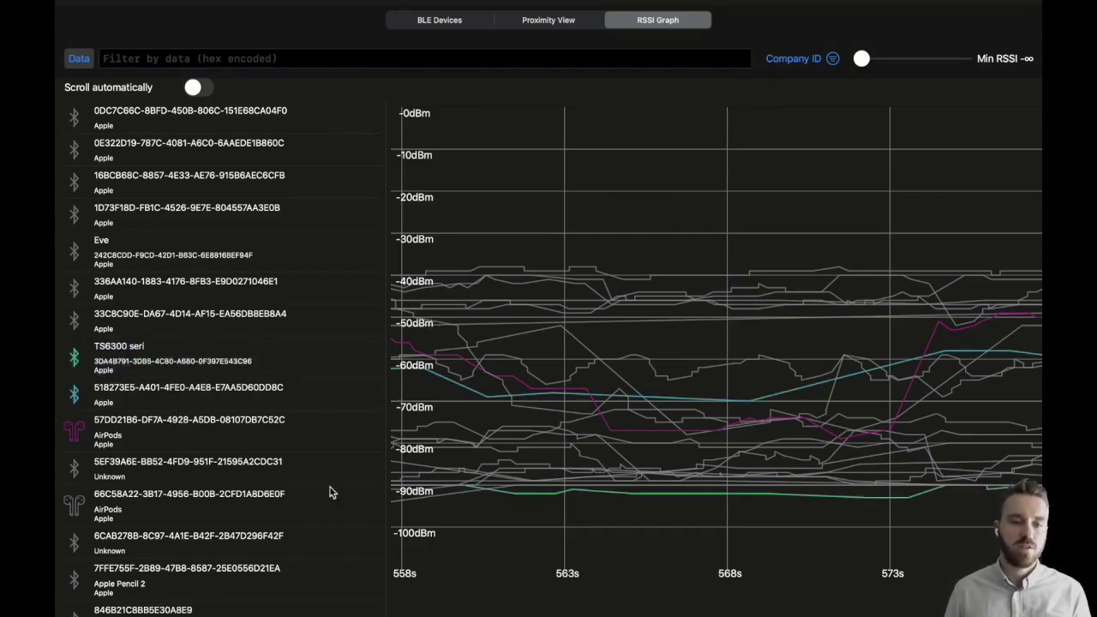
{"action": "scroll", "coordinate": [625, 523], "scroll_direction": "right", "scroll_amount": 3}
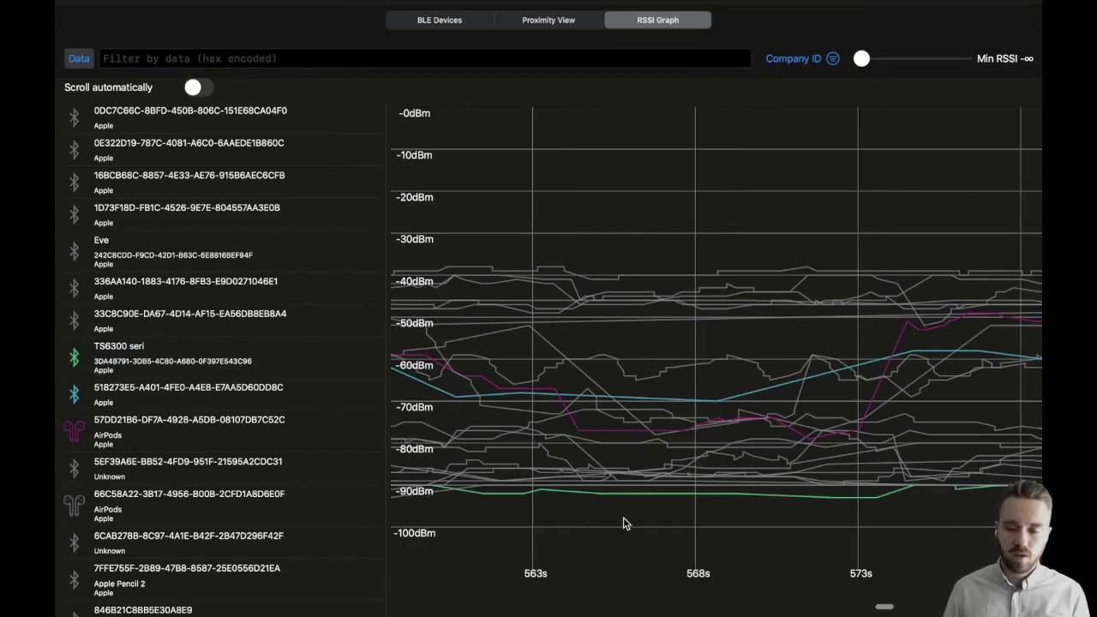
{"action": "scroll", "coordinate": [694, 464], "scroll_direction": "right", "scroll_amount": 5}
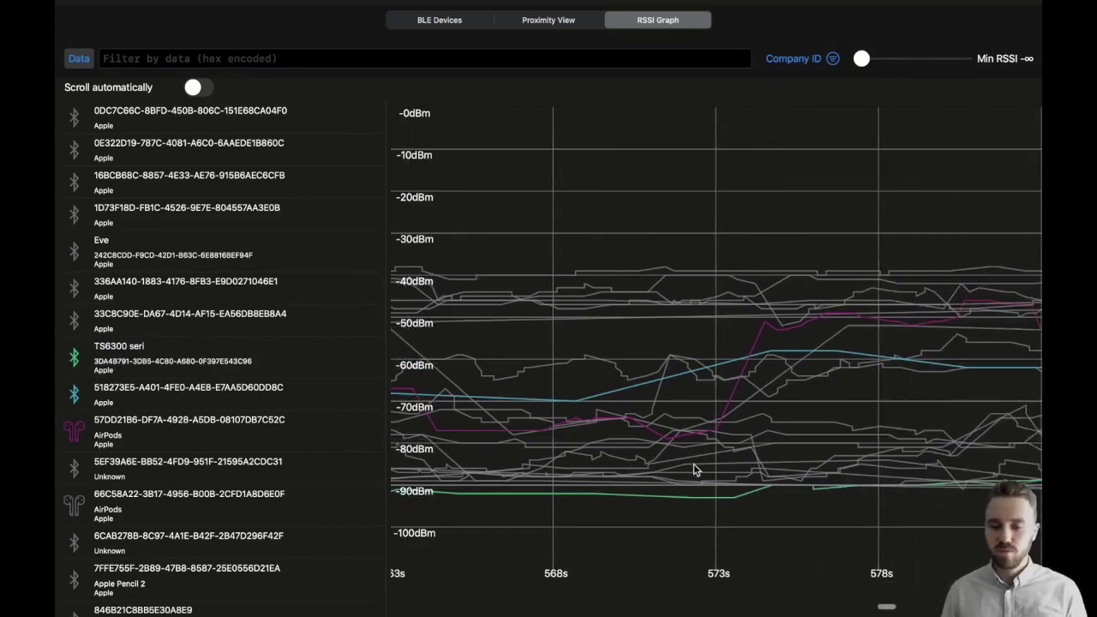